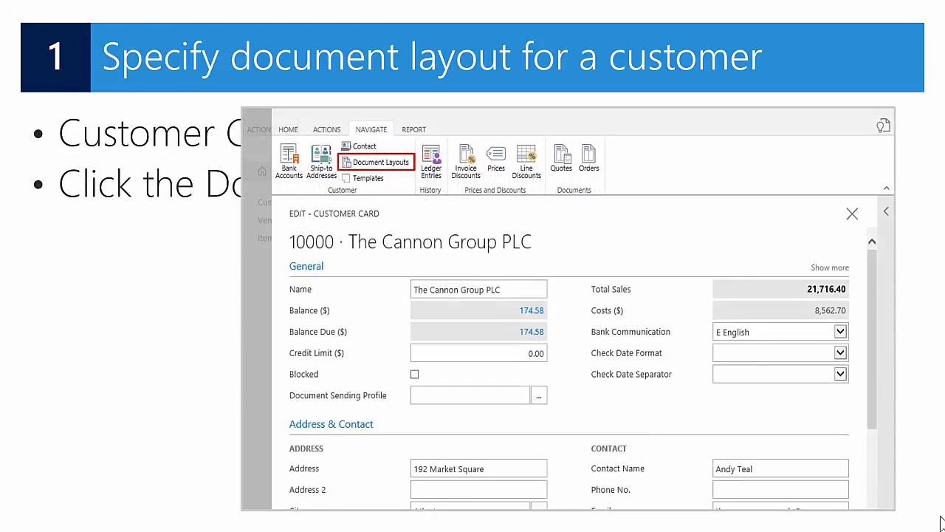
{"action": "key", "text": "Right"}
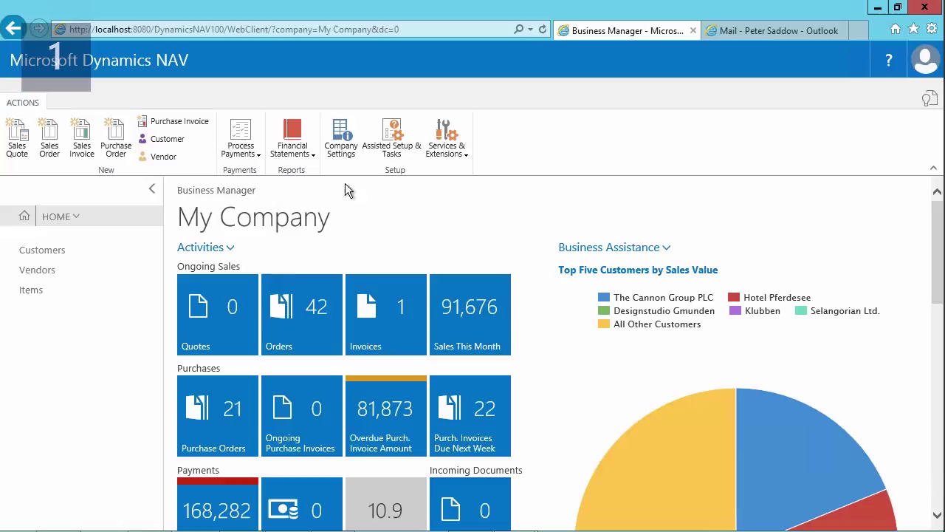
Open the document layouts for customer 20000 Selangorian Ltd
{"action": "left_click", "coordinate": [46, 251]}
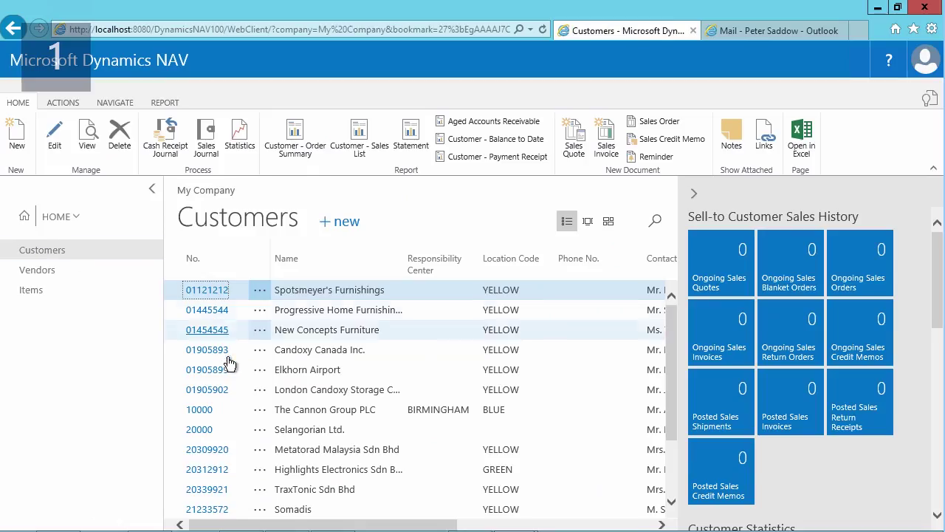
{"action": "left_click", "coordinate": [193, 435]}
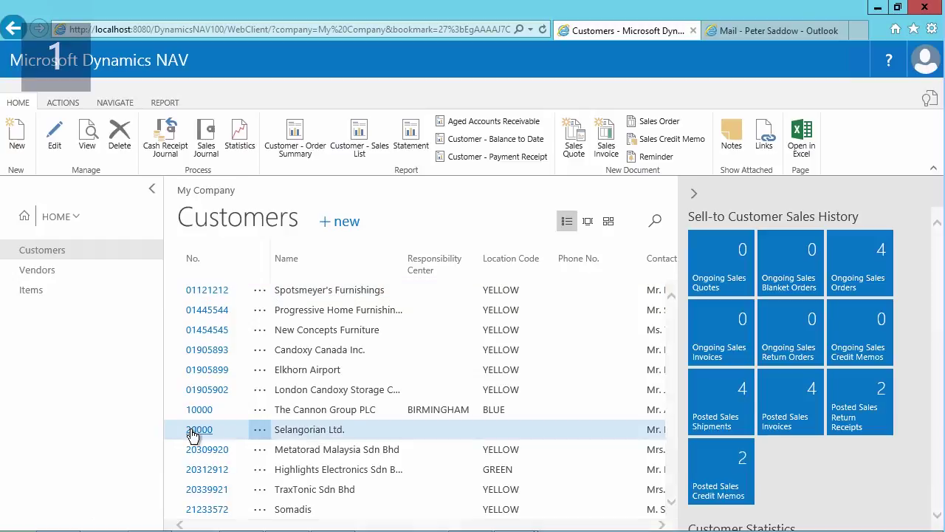
{"action": "left_click", "coordinate": [196, 431]}
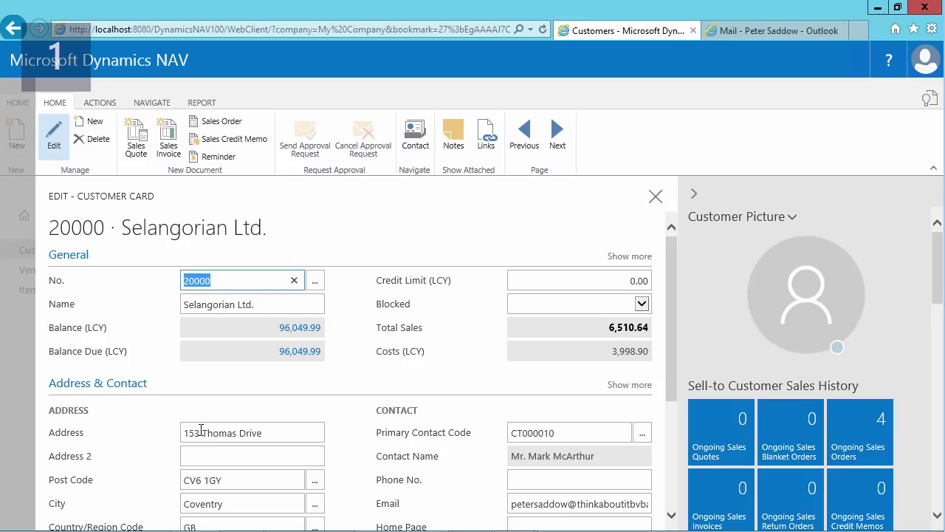
{"action": "left_click", "coordinate": [153, 102]}
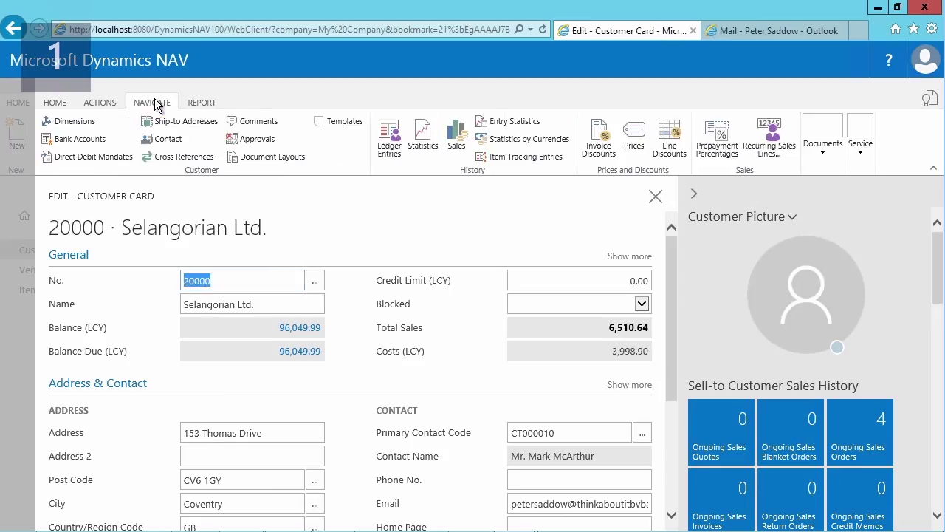
{"action": "left_click", "coordinate": [270, 158]}
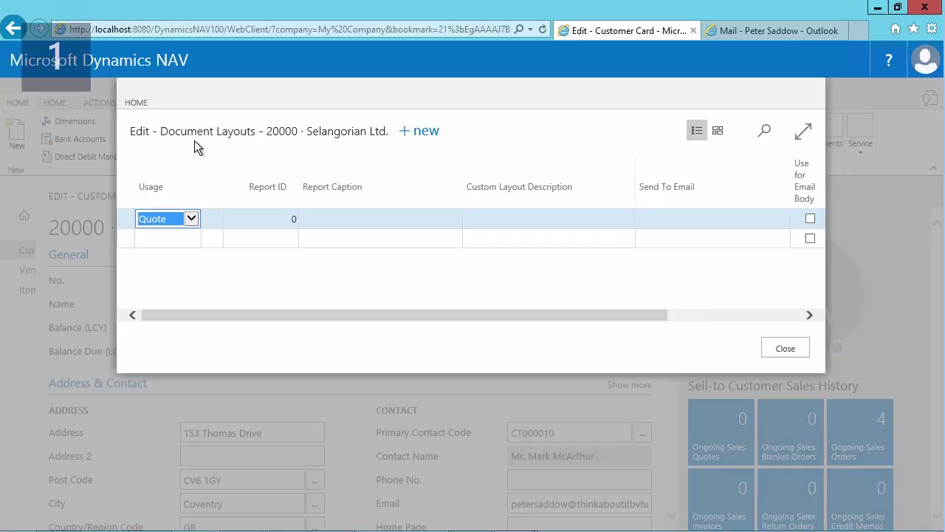
Add an Invoice usage row using report 1306 Sales - Invoice
{"action": "left_click", "coordinate": [192, 219]}
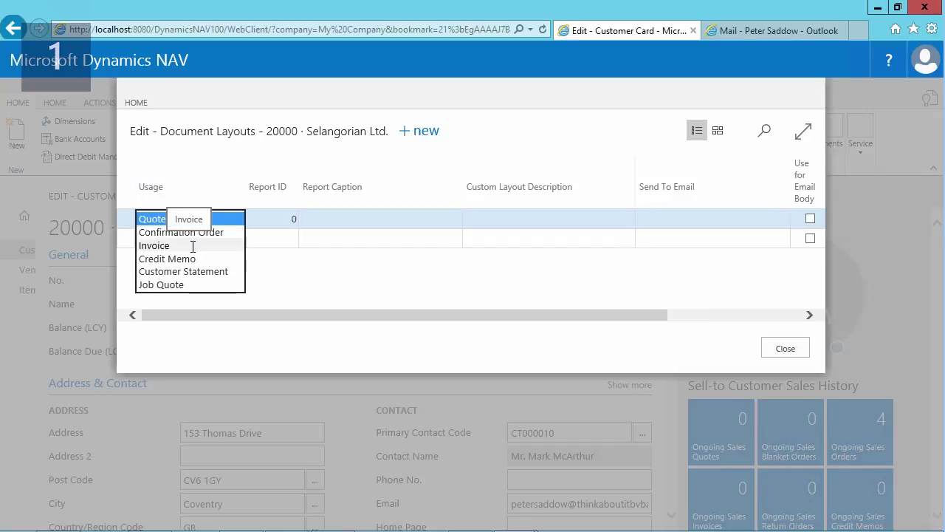
{"action": "left_click", "coordinate": [191, 246]}
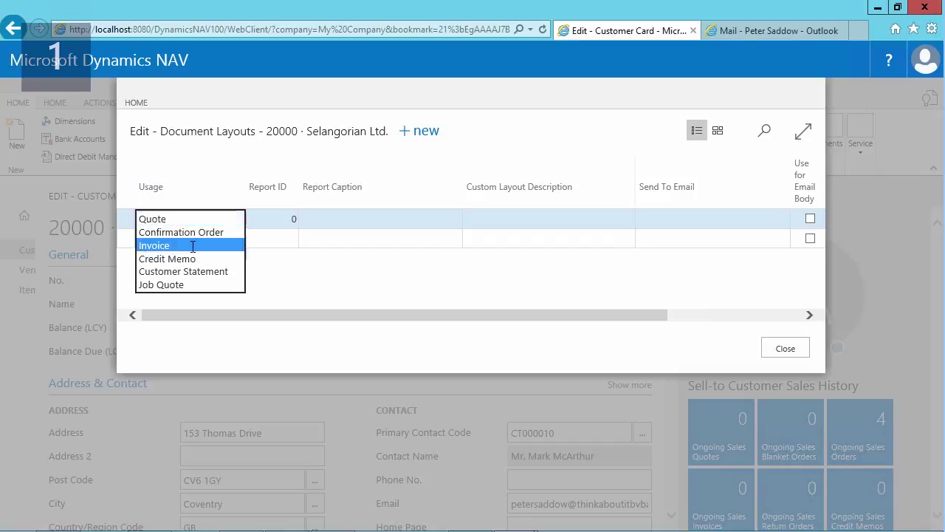
{"action": "left_click", "coordinate": [253, 219]}
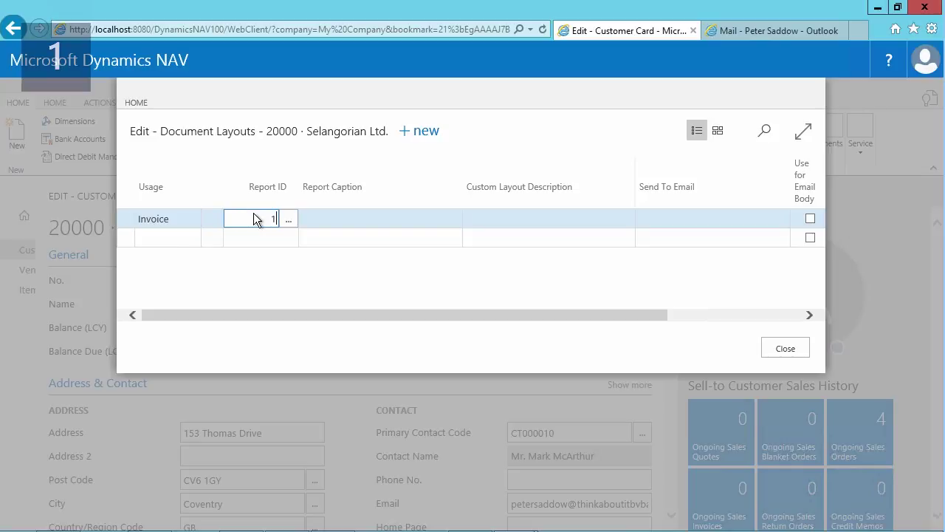
{"action": "key", "text": "Tab"}
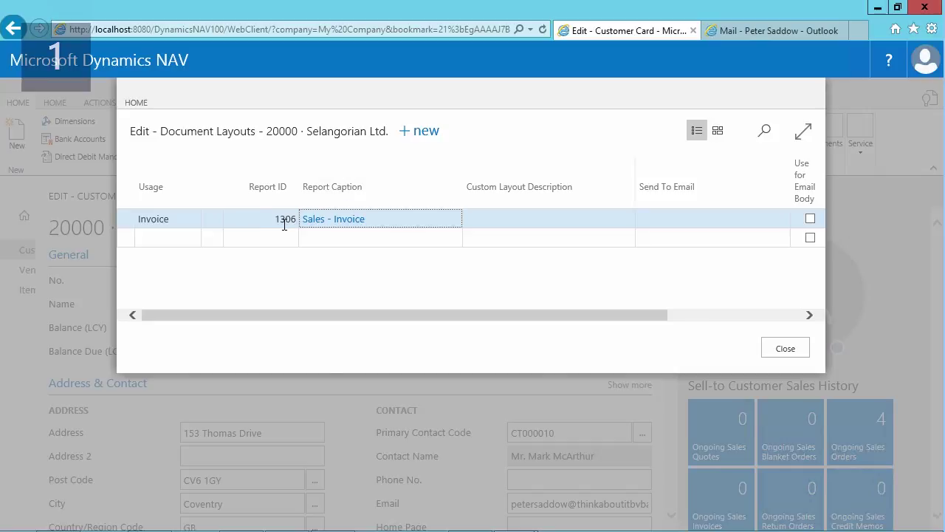
{"action": "left_click", "coordinate": [693, 220]}
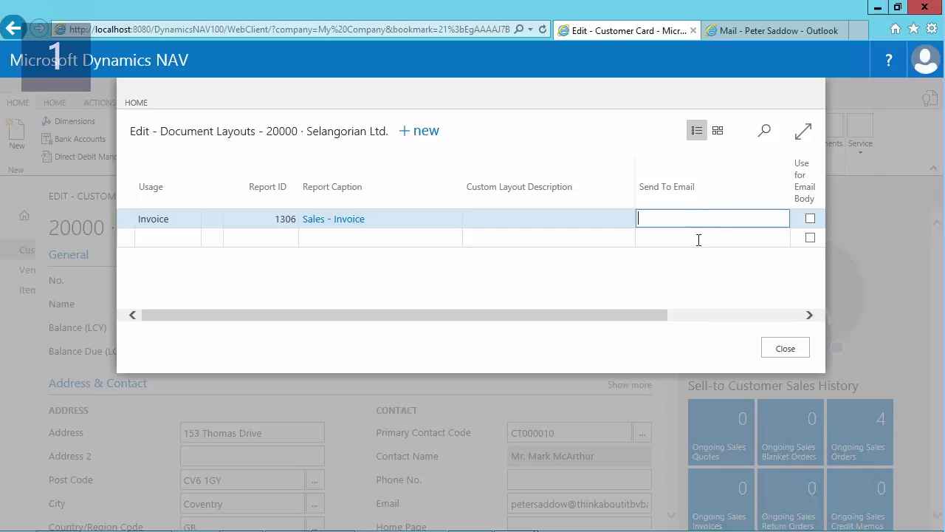
{"action": "left_click", "coordinate": [702, 314]}
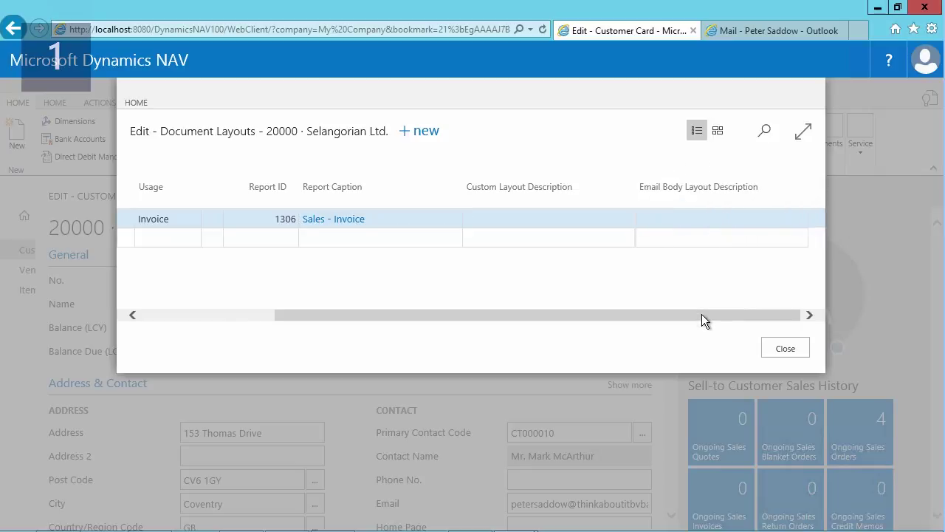
Try choosing the Red - Email Body layout, dismissing the Use for Email Body error
{"action": "left_click", "coordinate": [717, 220]}
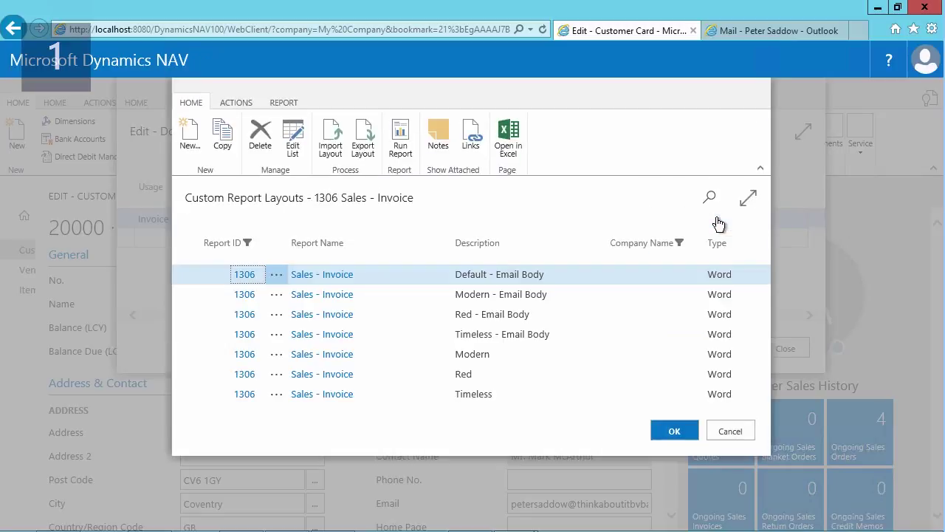
{"action": "left_click", "coordinate": [475, 315]}
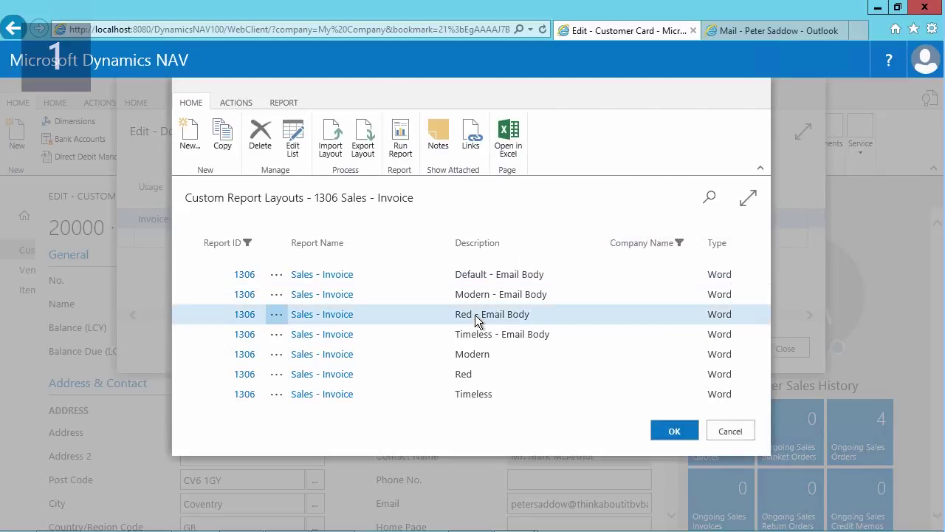
{"action": "left_click", "coordinate": [671, 432]}
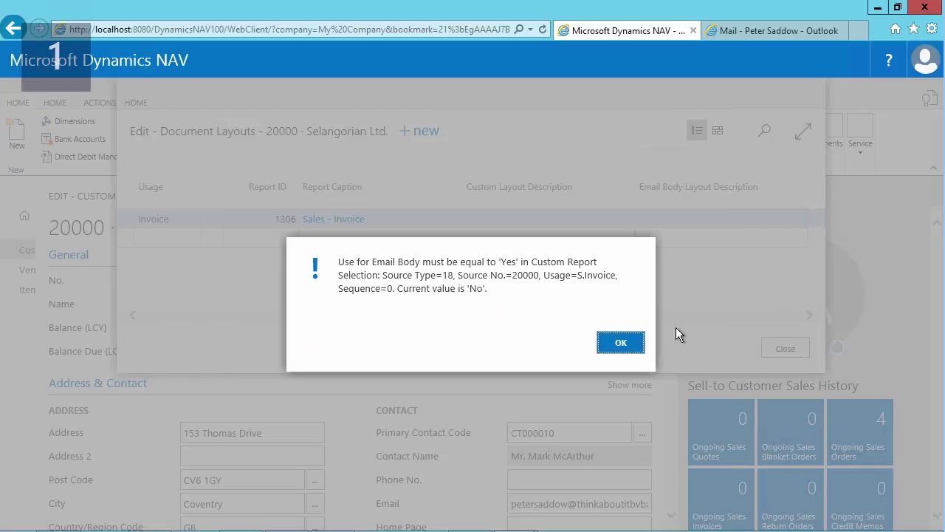
{"action": "left_click", "coordinate": [620, 344]}
{"action": "left_click", "coordinate": [133, 315]}
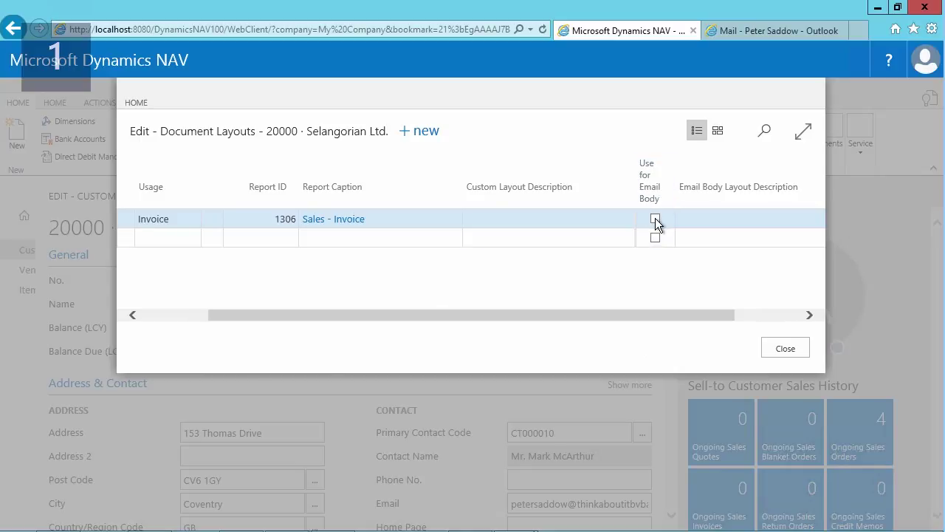
Turn on Use for Email Body, choose Red - Email Body, and close the document layouts
{"action": "left_click", "coordinate": [755, 222]}
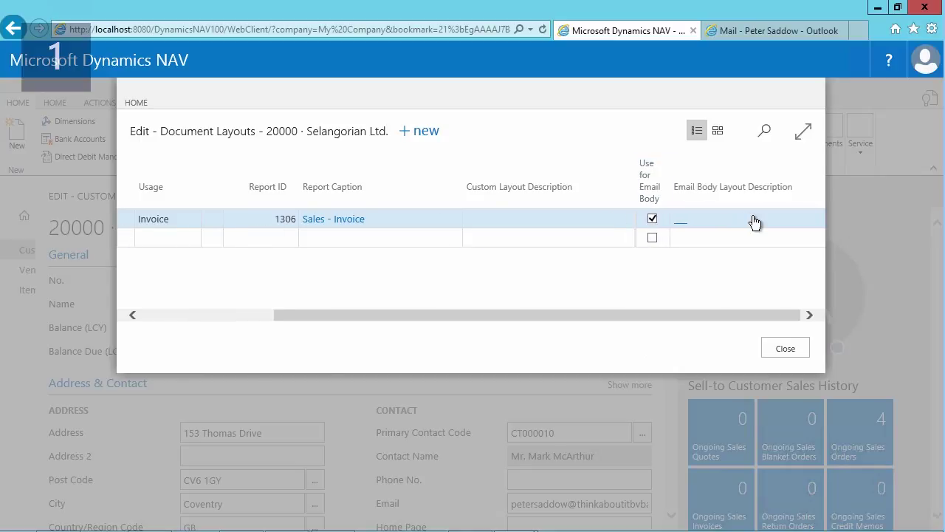
{"action": "left_click", "coordinate": [761, 221]}
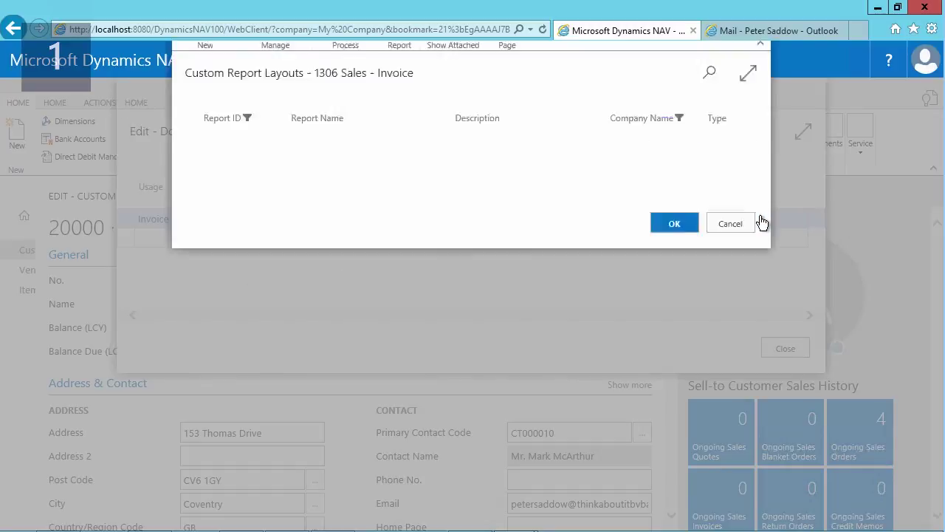
{"action": "left_click", "coordinate": [441, 316]}
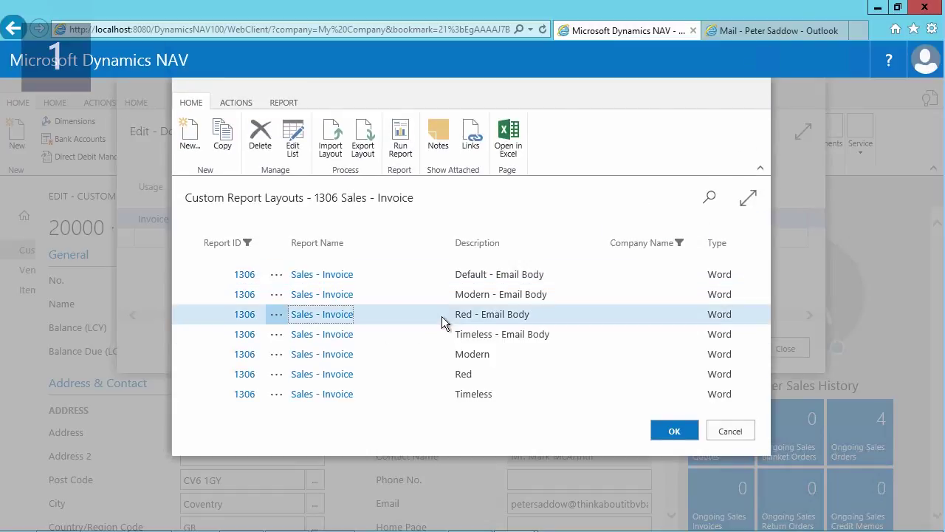
{"action": "left_click", "coordinate": [649, 432]}
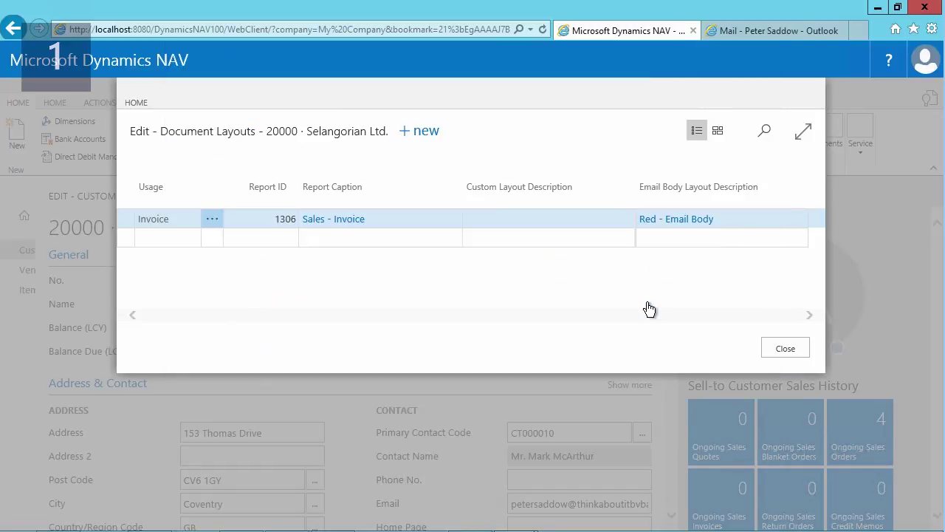
{"action": "left_click", "coordinate": [782, 349]}
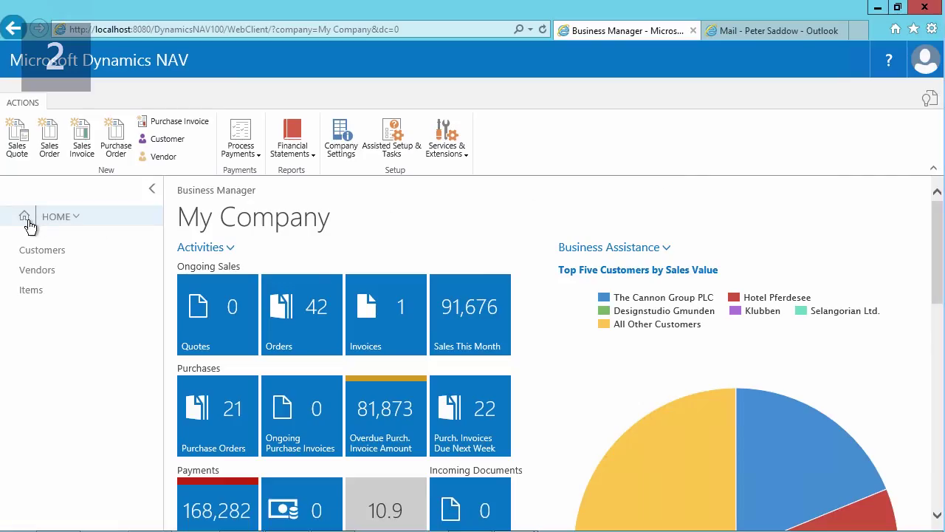
Go to Sales posted sales invoices and select invoice 103002
{"action": "left_click", "coordinate": [47, 222]}
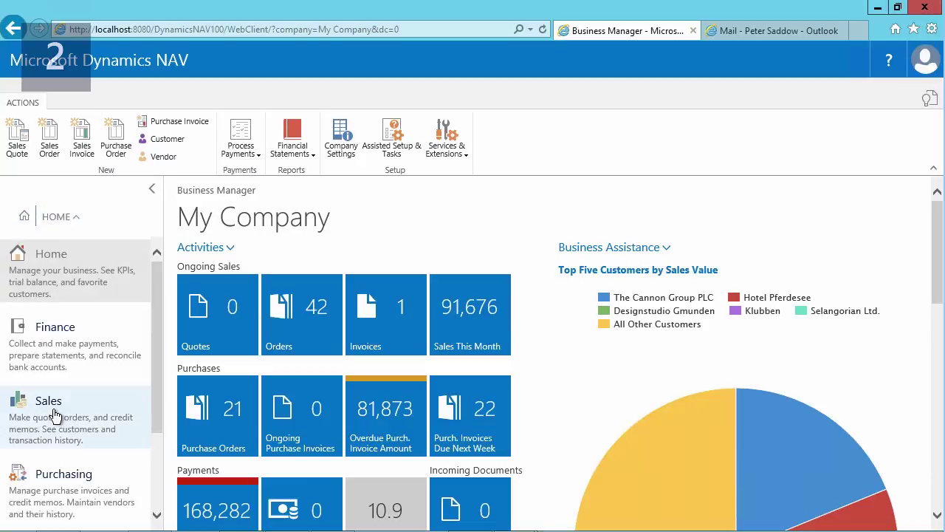
{"action": "left_click", "coordinate": [53, 415]}
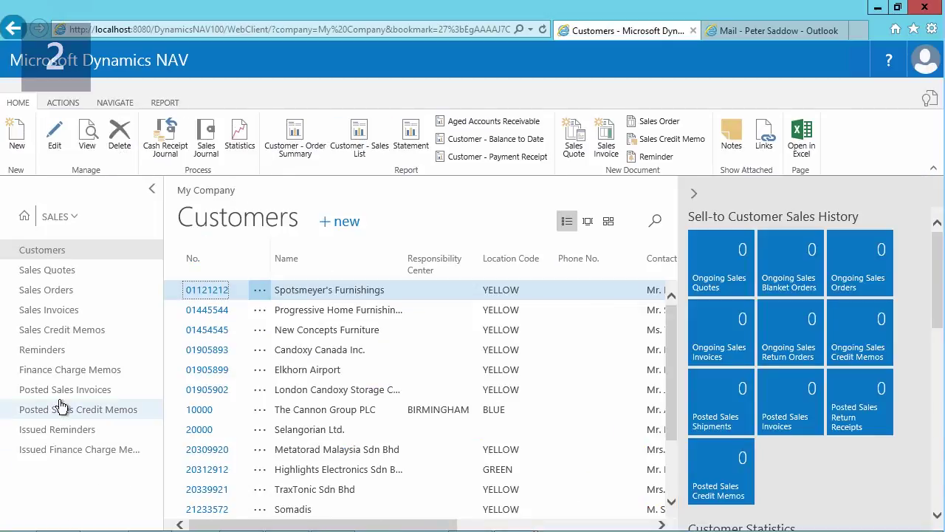
{"action": "left_click", "coordinate": [74, 395]}
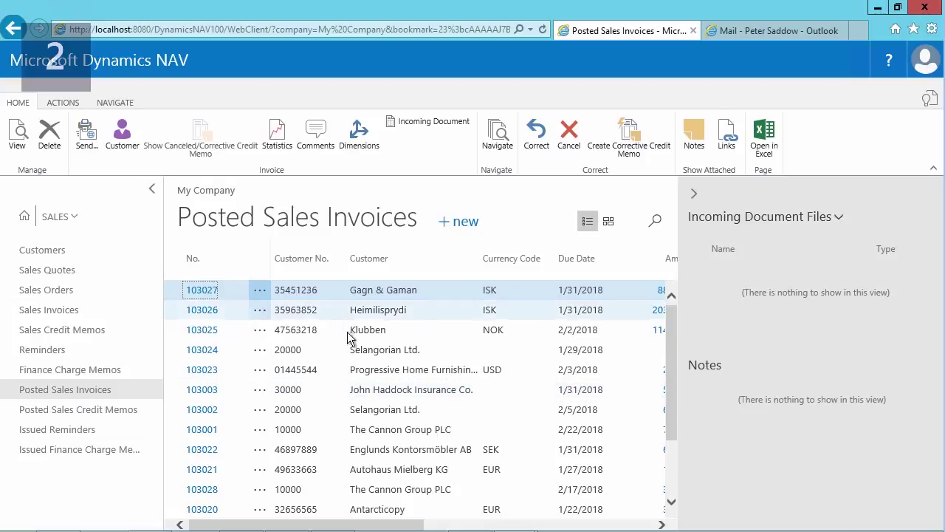
{"action": "left_click", "coordinate": [371, 411]}
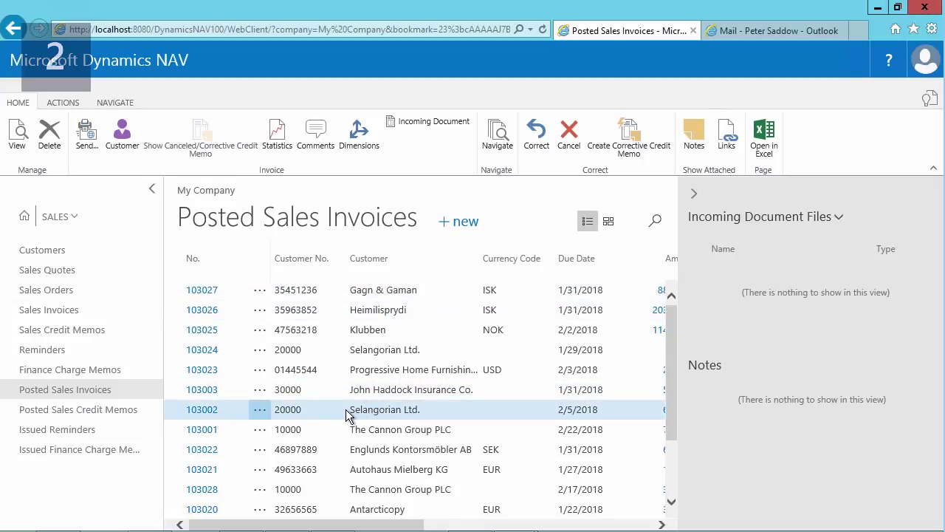
Set send options to Email with settings prompt, PDF attachment, Disk No, Electronic Document No
{"action": "left_click", "coordinate": [84, 138]}
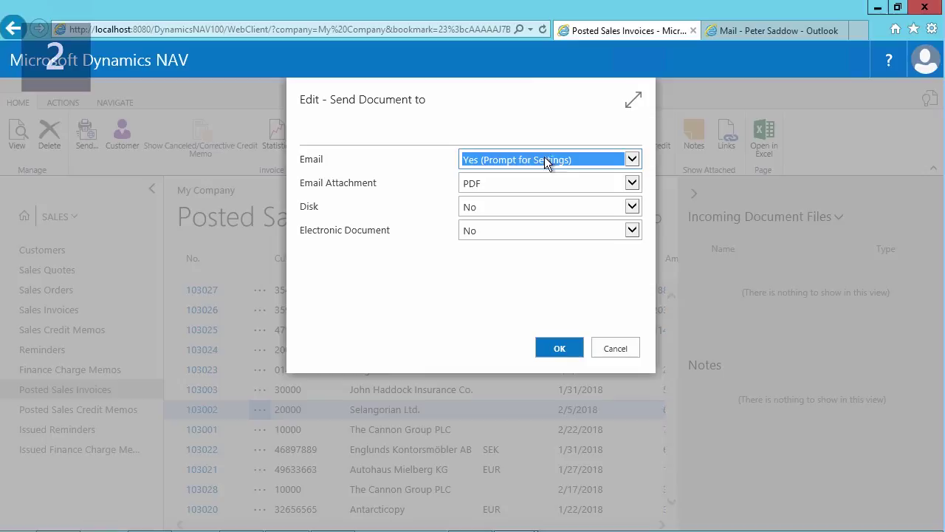
{"action": "left_click", "coordinate": [566, 159]}
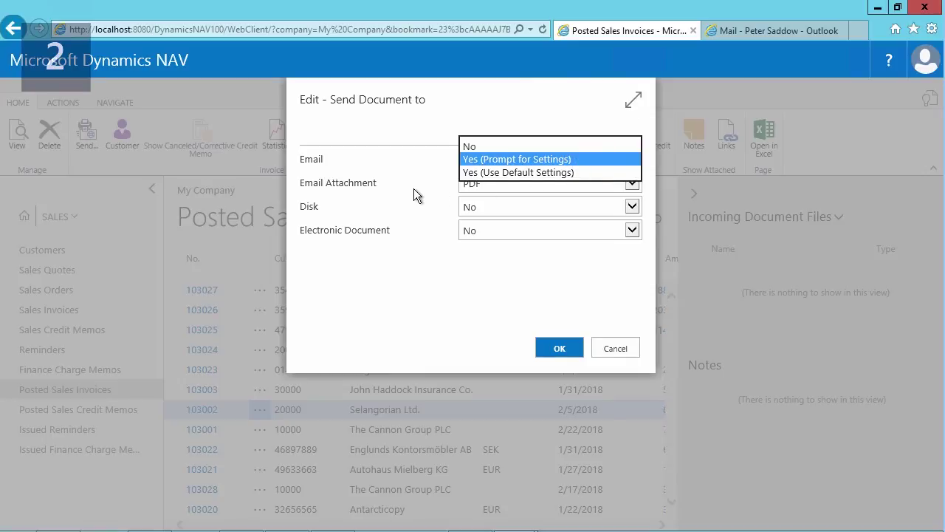
{"action": "key", "text": "Return"}
{"action": "left_click", "coordinate": [630, 183]}
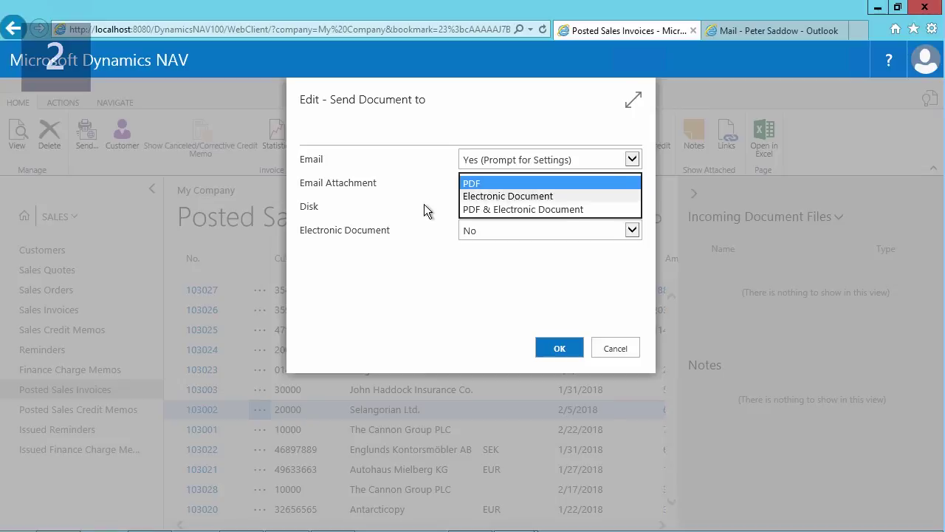
{"action": "left_click", "coordinate": [561, 184]}
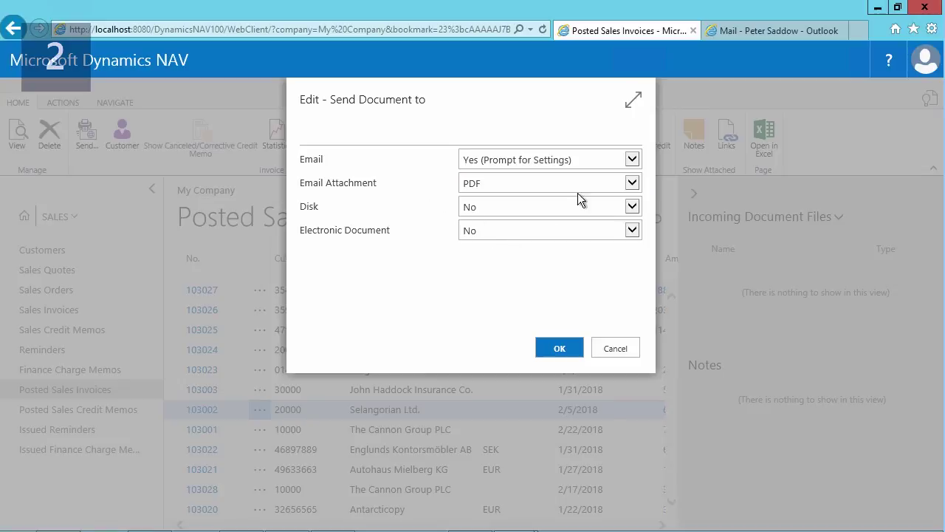
{"action": "left_click", "coordinate": [631, 207]}
{"action": "left_click", "coordinate": [630, 209]}
{"action": "left_click", "coordinate": [625, 229]}
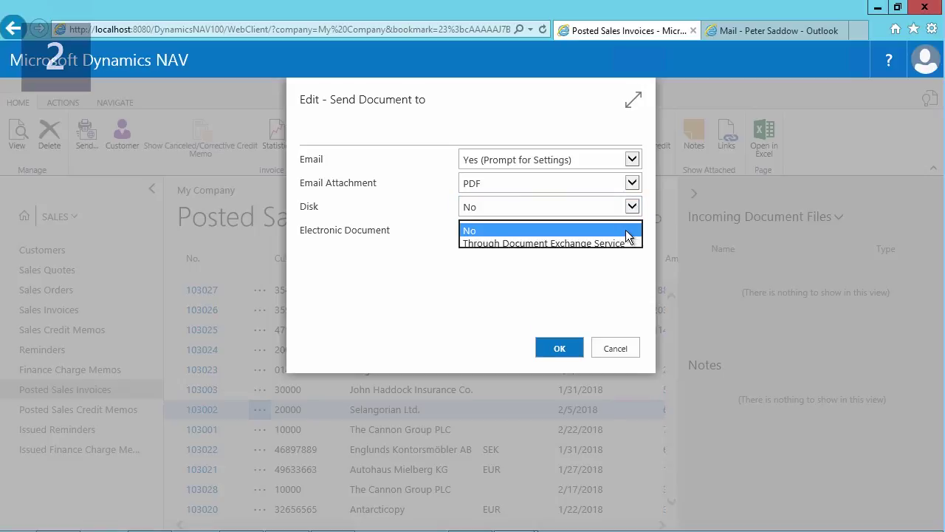
{"action": "left_click", "coordinate": [626, 230]}
{"action": "left_click", "coordinate": [565, 347]}
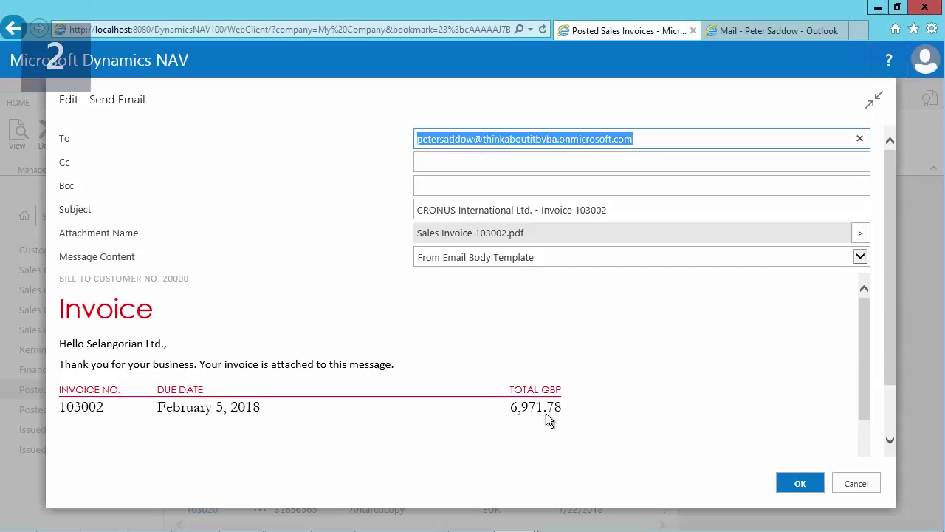
Send the invoice 103002 email and switch to the Outlook mailbox
{"action": "left_click", "coordinate": [799, 483]}
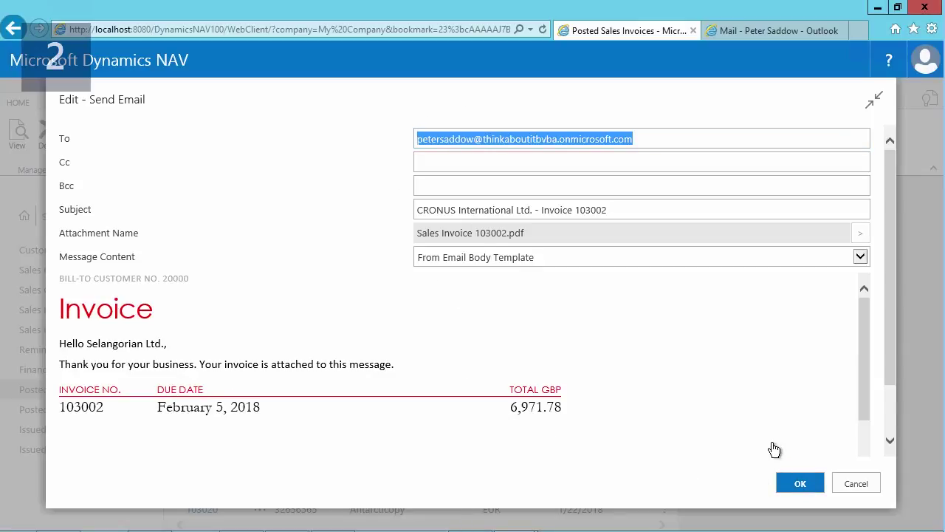
{"action": "left_click", "coordinate": [765, 32]}
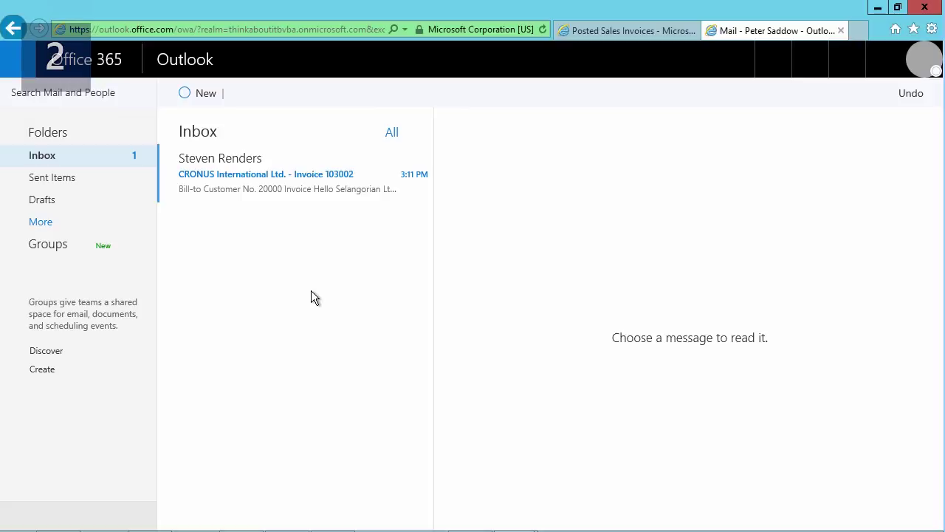
Open the invoice 103002 email in its own window and show the PDF attachment's options
{"action": "left_click", "coordinate": [304, 183]}
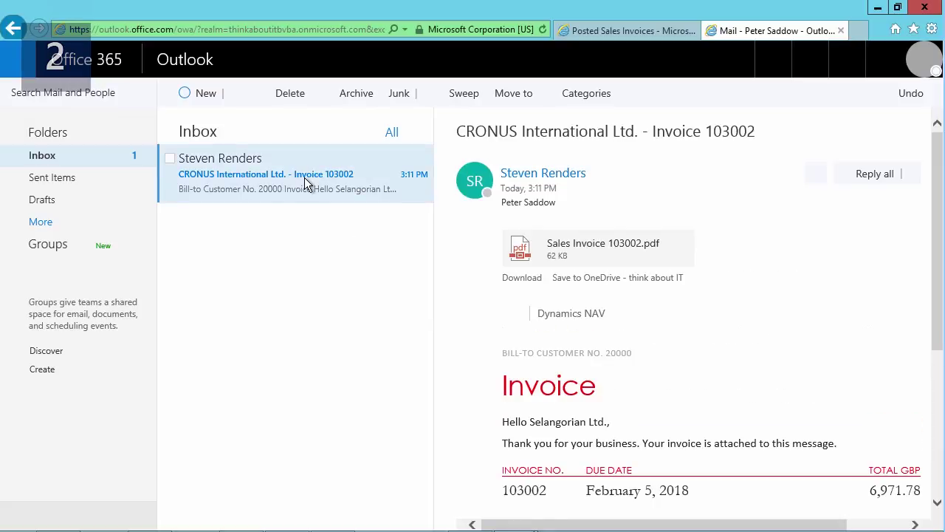
{"action": "double_click", "coordinate": [304, 181]}
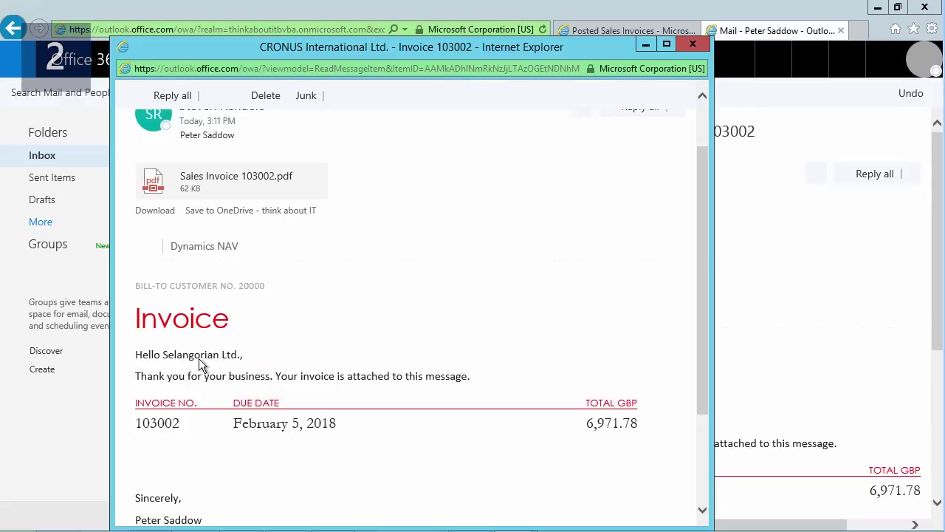
{"action": "left_click", "coordinate": [322, 190]}
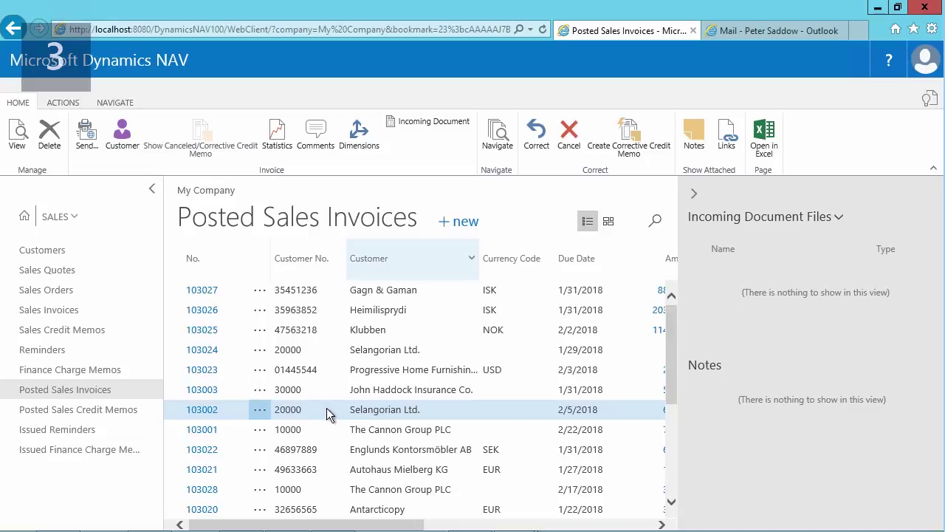
Send invoice 103002 again, switching the message content to Custom Message
{"action": "left_click", "coordinate": [95, 135]}
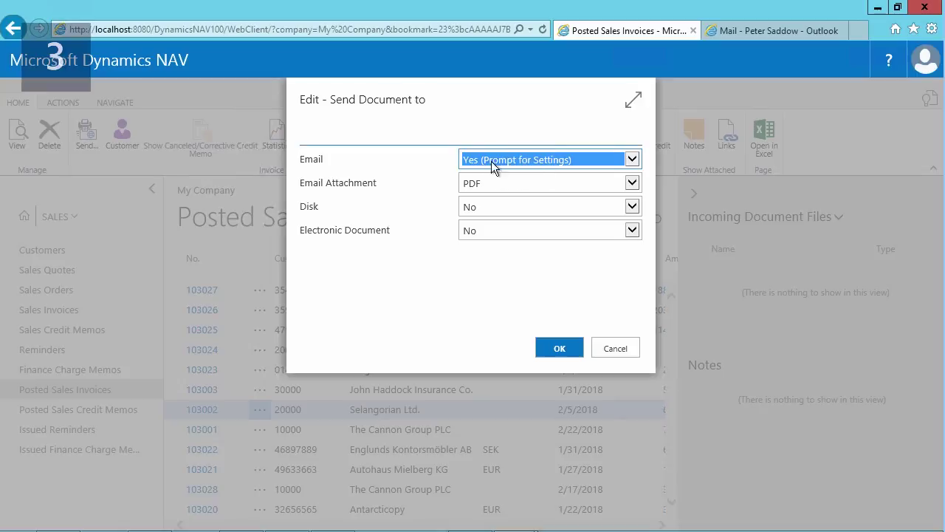
{"action": "left_click", "coordinate": [555, 347]}
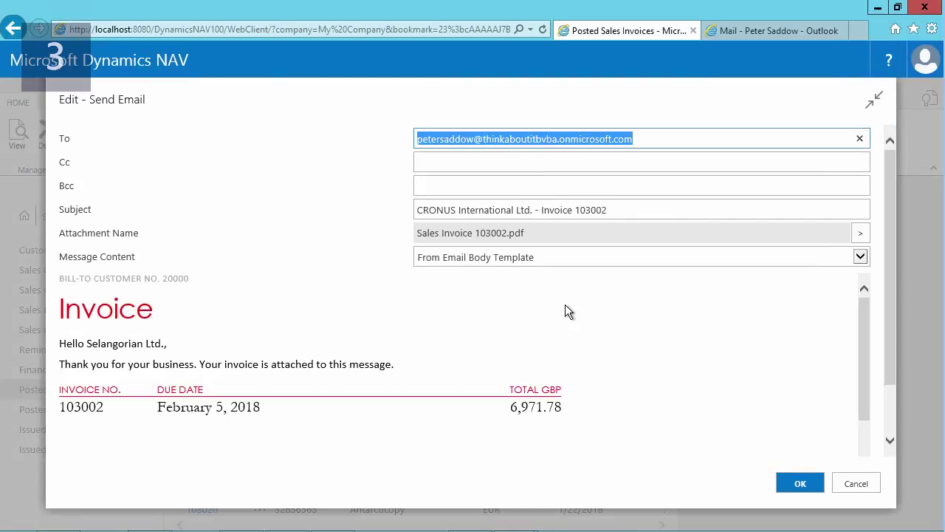
{"action": "left_click", "coordinate": [857, 256]}
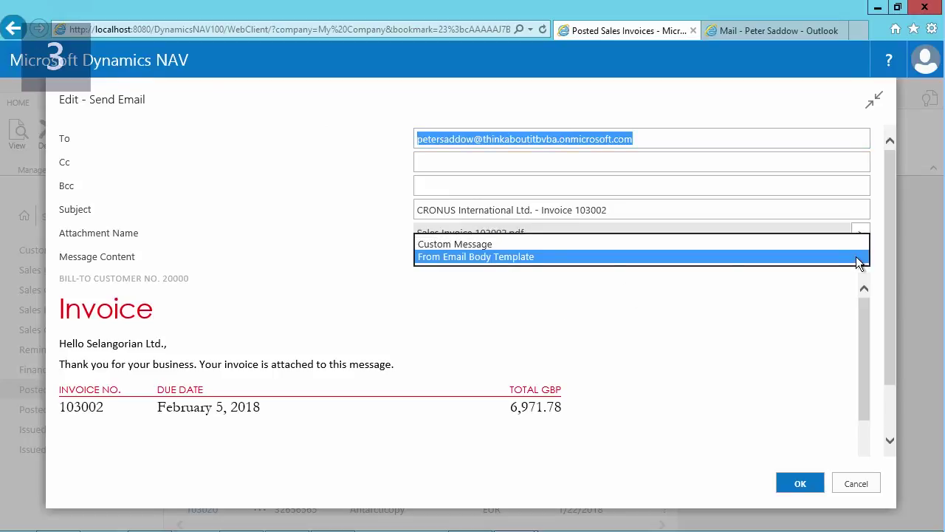
{"action": "left_click", "coordinate": [480, 244]}
Paste the custom message signed Cronus Accounting and send the email
{"action": "left_click", "coordinate": [351, 286]}
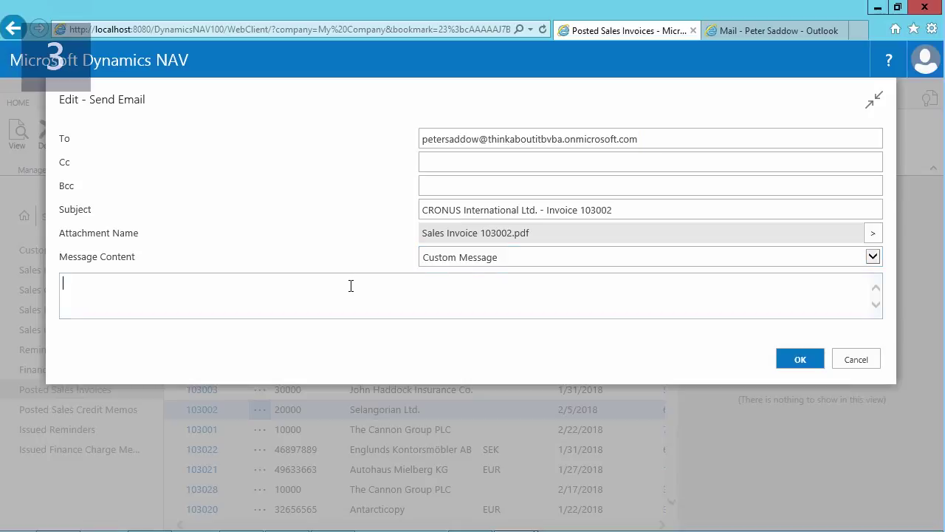
{"action": "type", "text": "Please find your invoice attached in this message.  Best rerards, Cronus Accounting"}
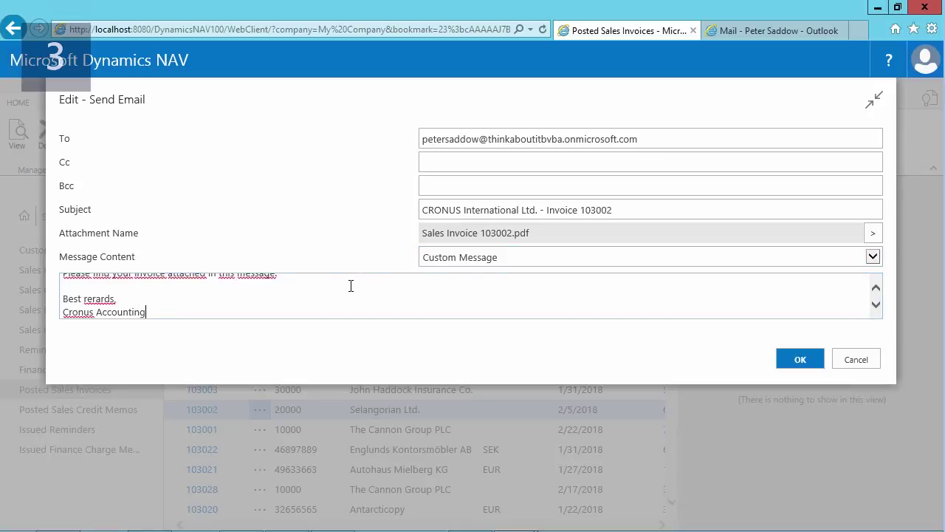
{"action": "left_click", "coordinate": [876, 287]}
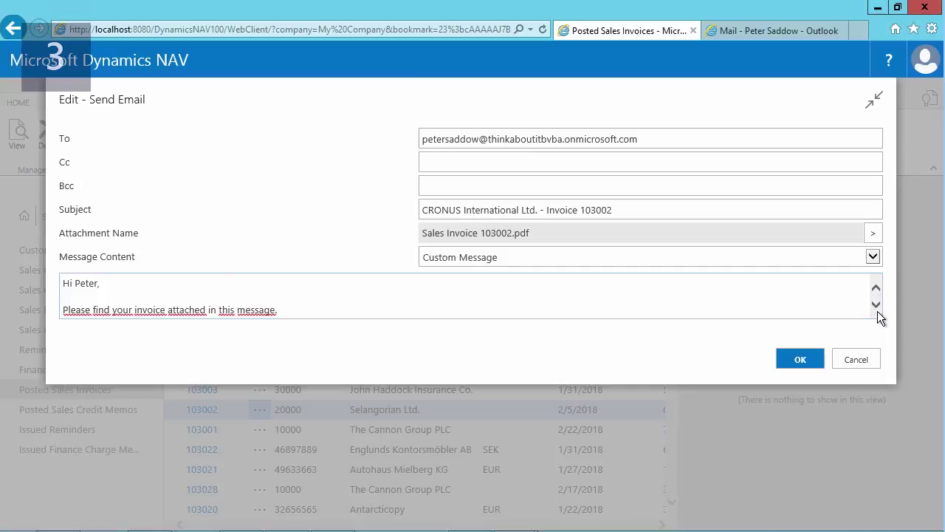
{"action": "left_click", "coordinate": [875, 304]}
{"action": "left_click", "coordinate": [875, 305]}
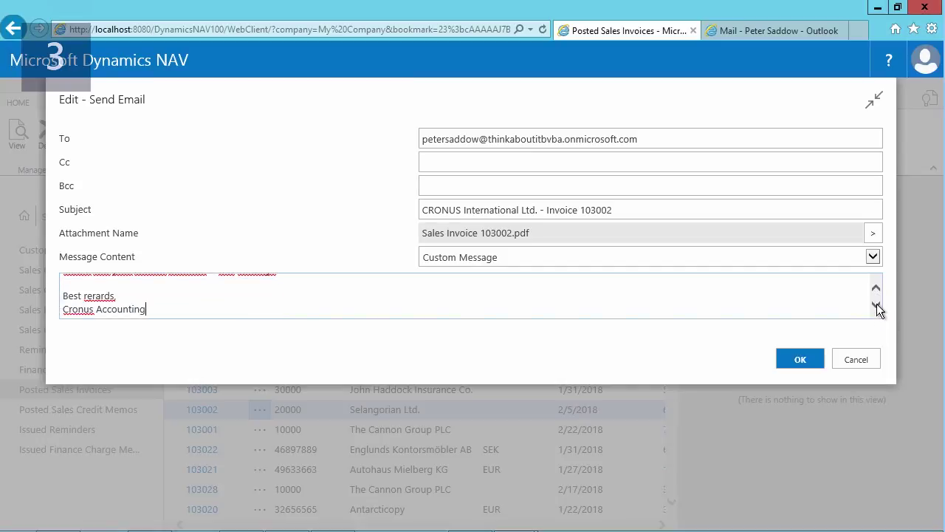
{"action": "left_click", "coordinate": [792, 362]}
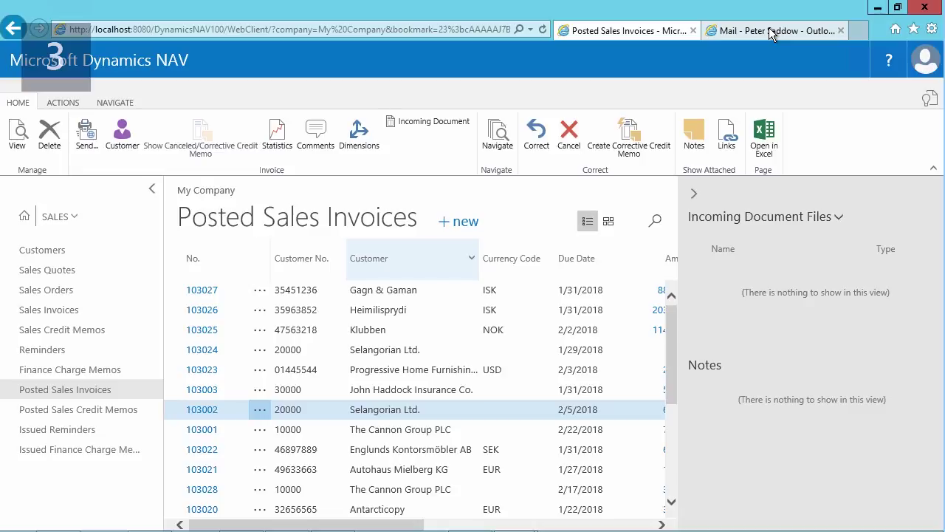
In Outlook, open the newest invoice 103002 email with the custom message in its own window
{"action": "left_click", "coordinate": [769, 31]}
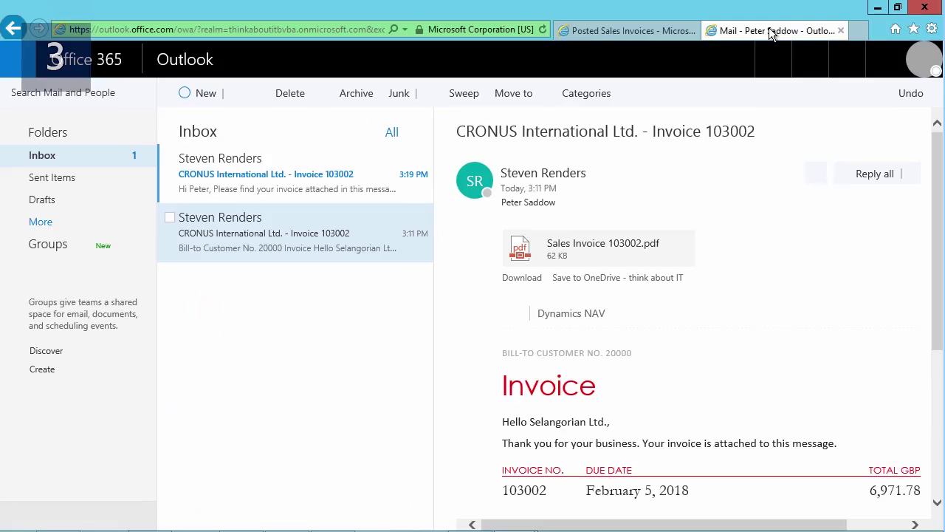
{"action": "left_click", "coordinate": [280, 169]}
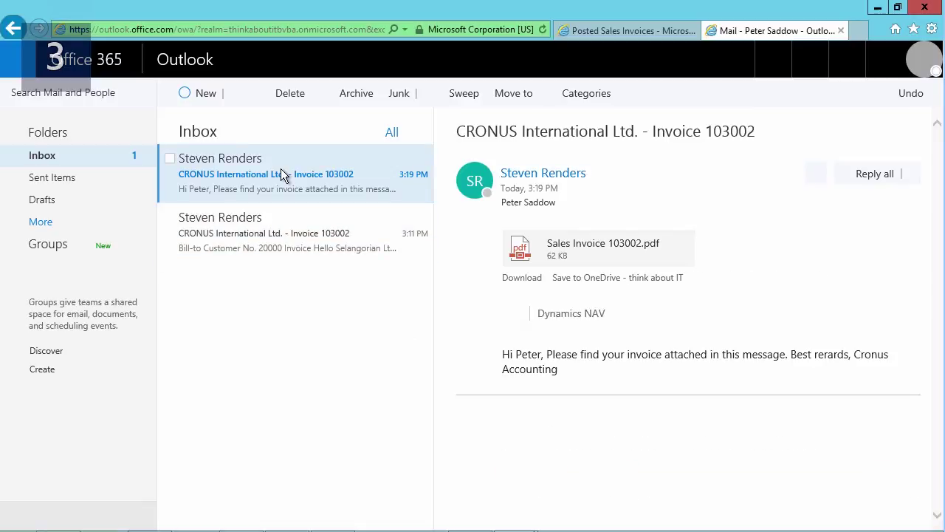
{"action": "double_click", "coordinate": [343, 179]}
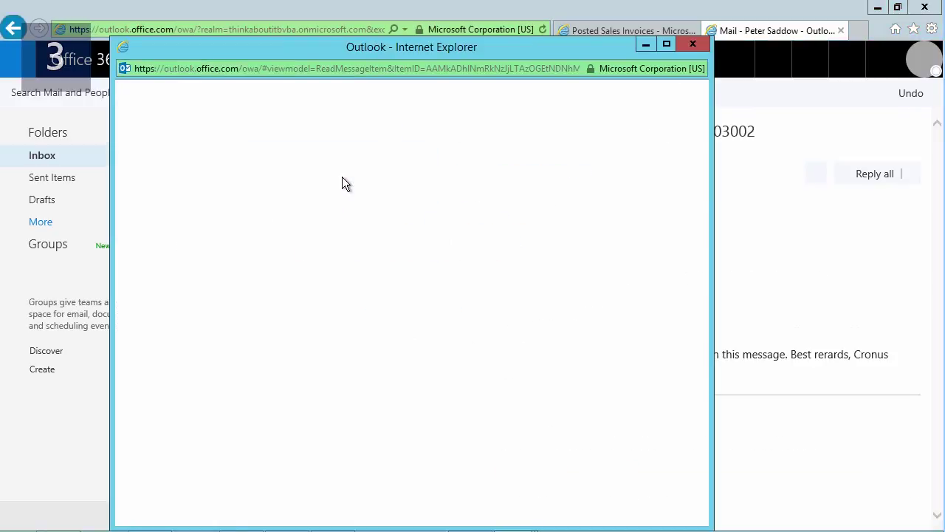